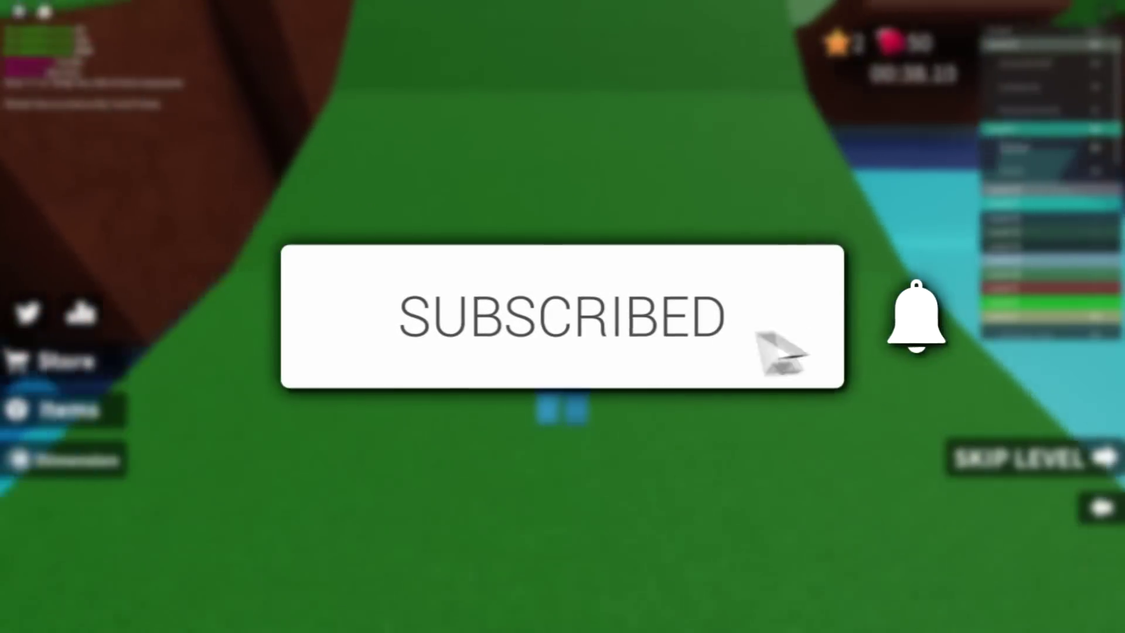
key(space)
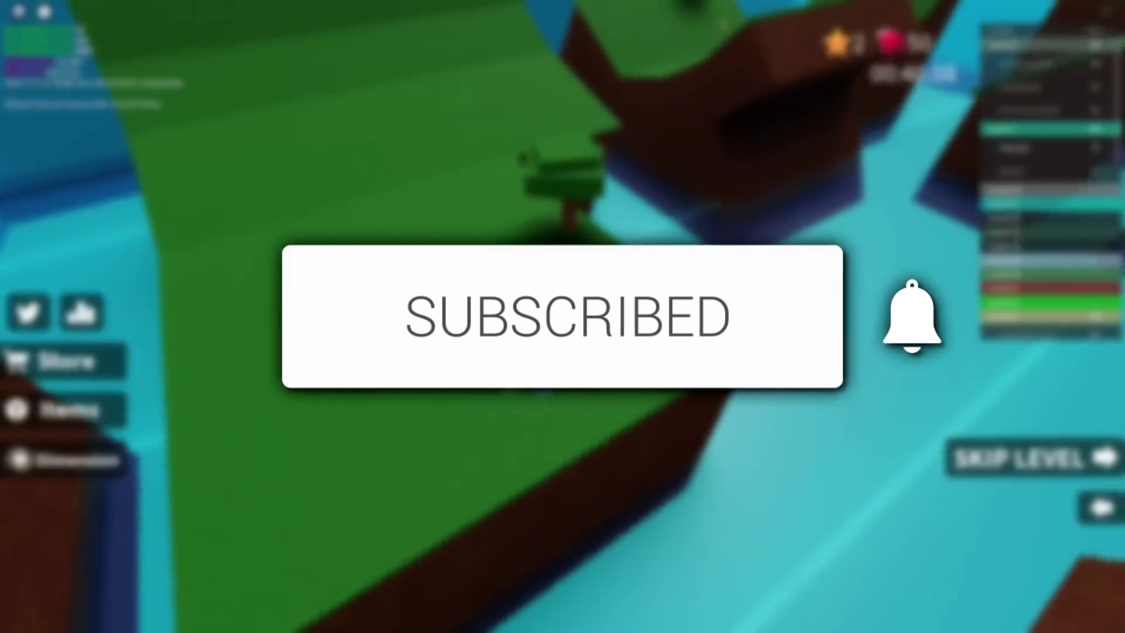
key(space)
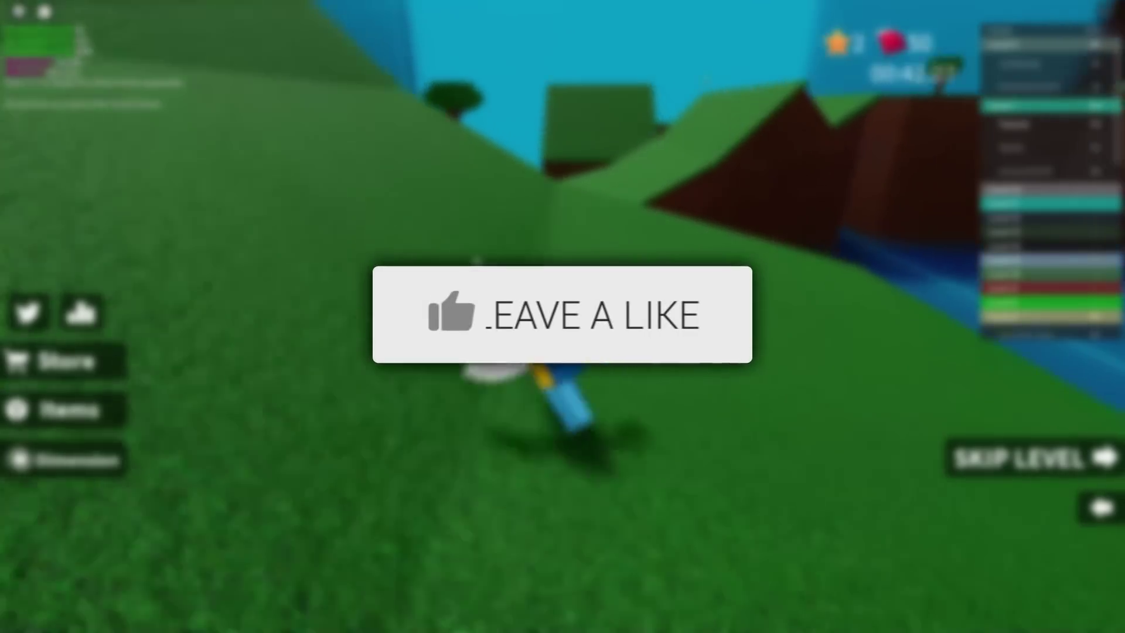
key(space)
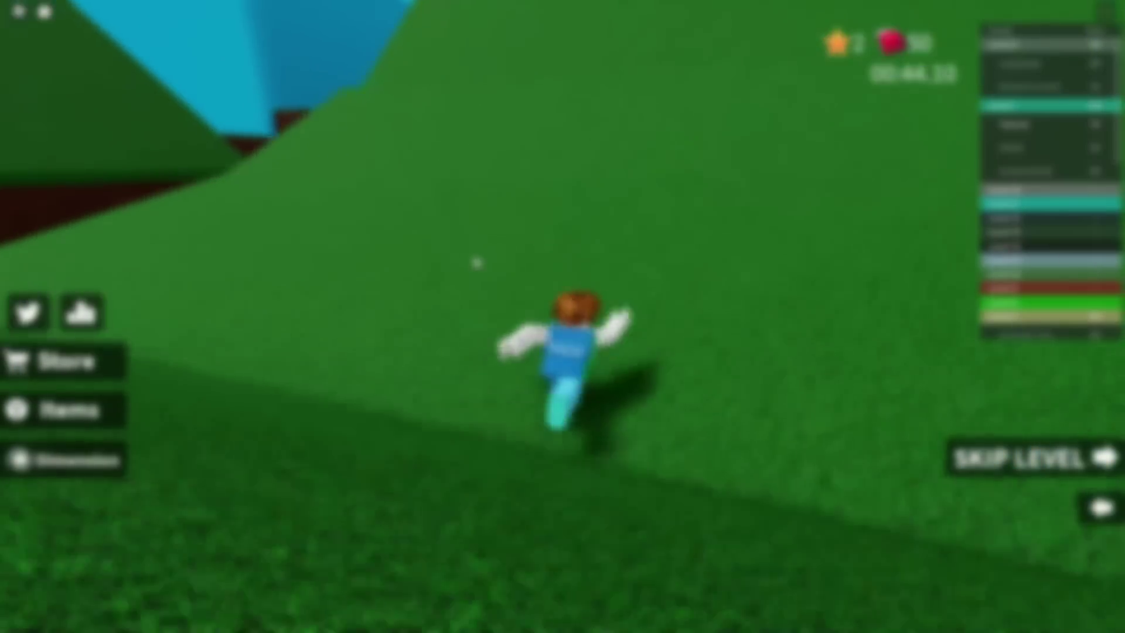
key(w)
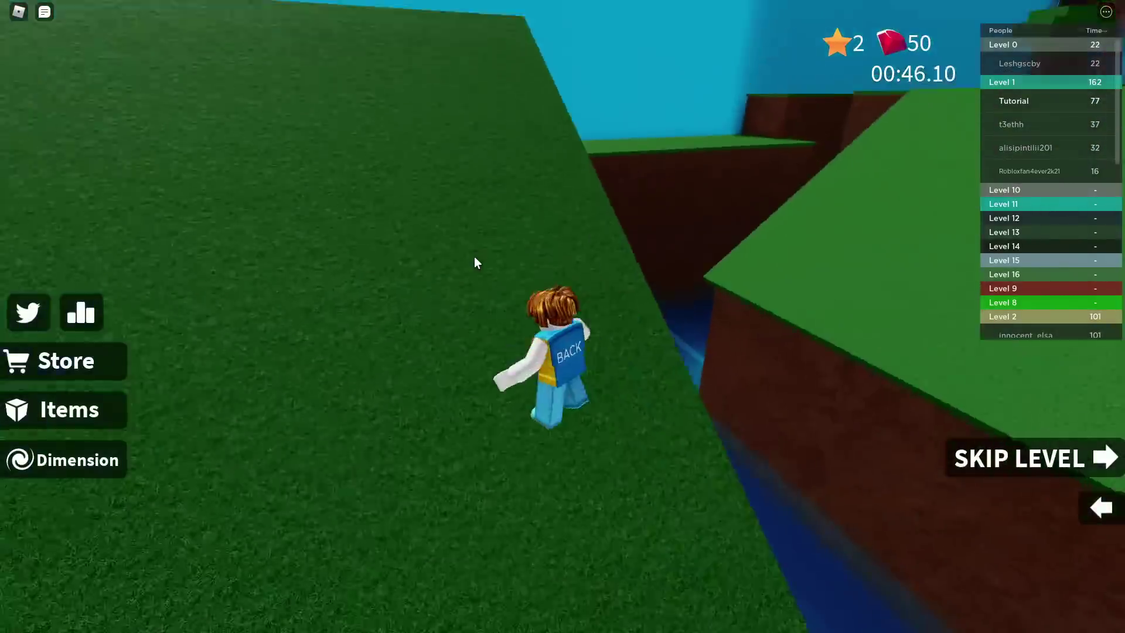
key(w)
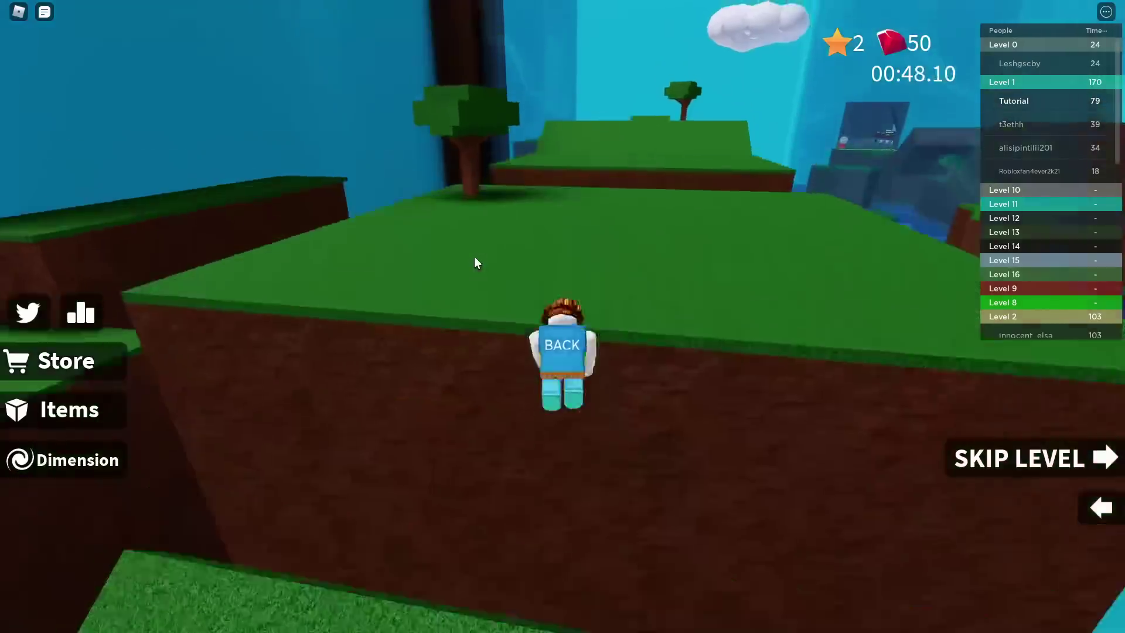
key(w)
key(space)
key(space)
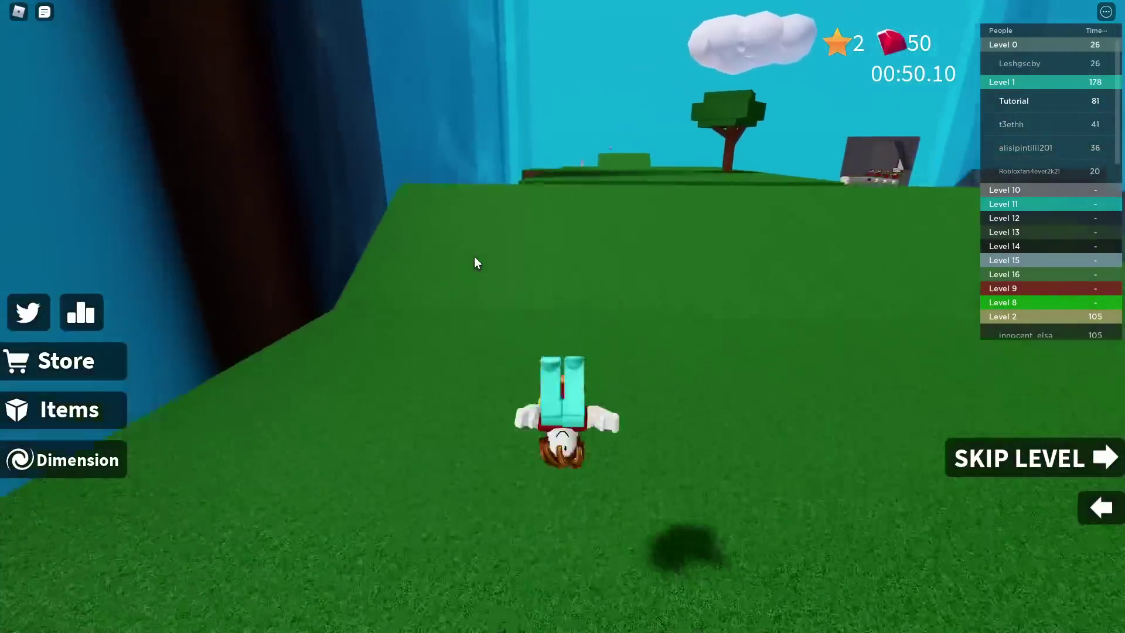
key(w)
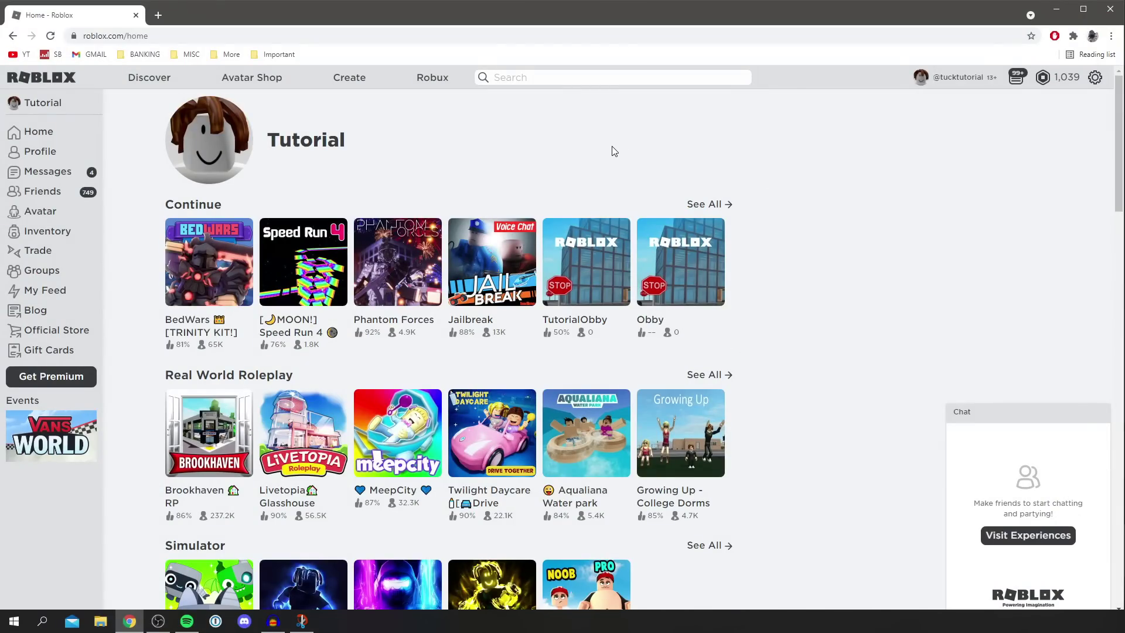
scroll(613, 150, down, 8)
scroll(612, 151, up, 8)
Close the browser, search Windows for uninstall and open the Add or remove programs settings.
click(1111, 9)
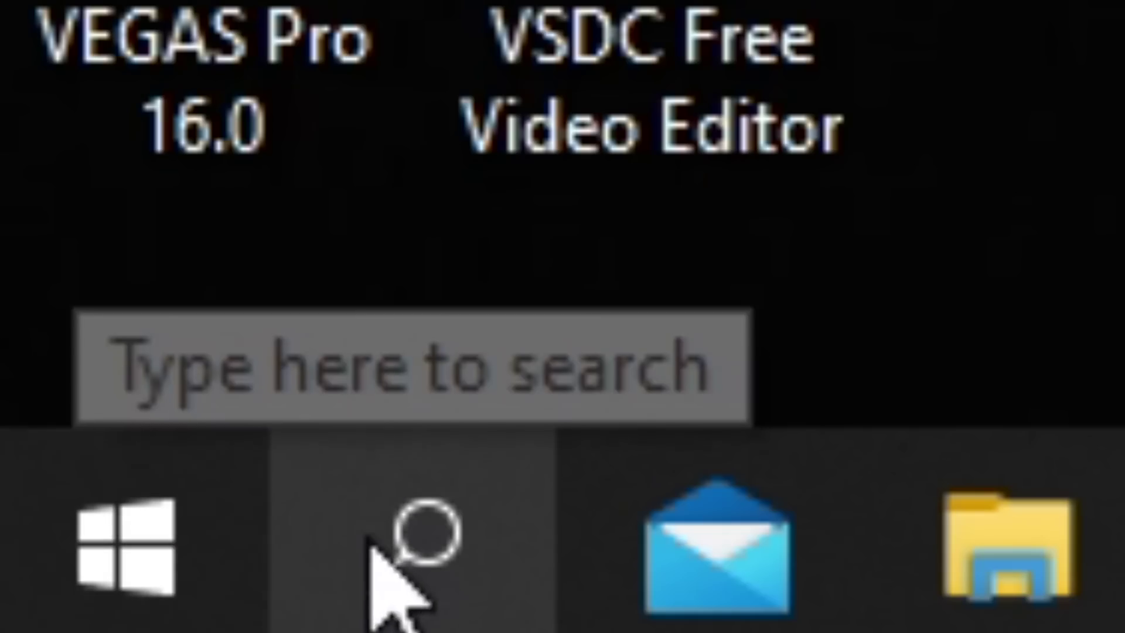
click(369, 533)
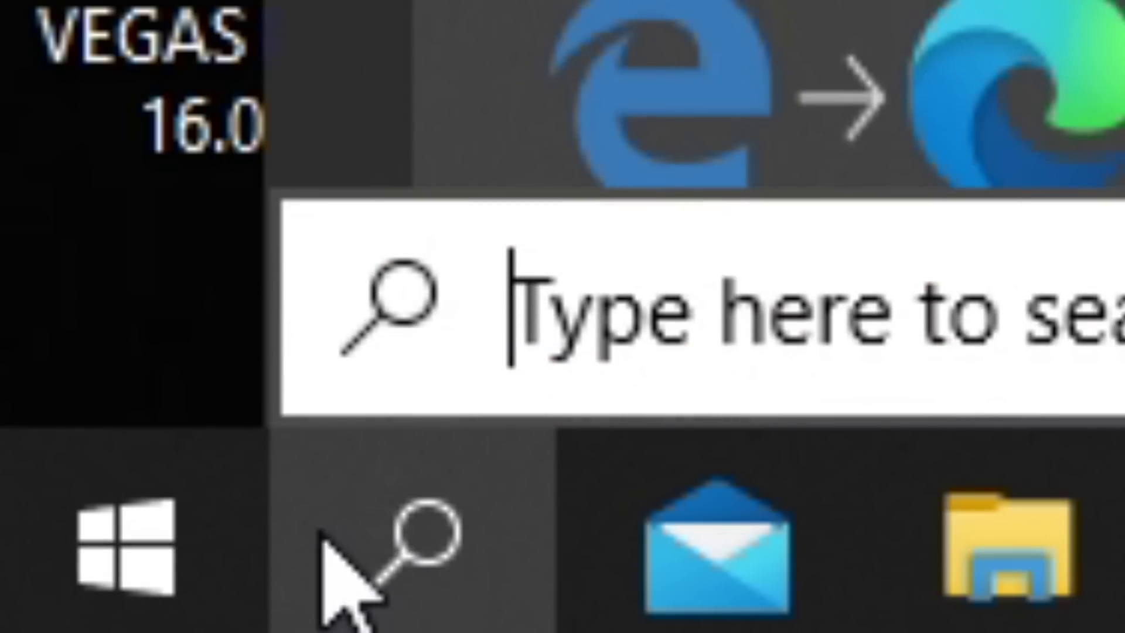
text(uninstall)
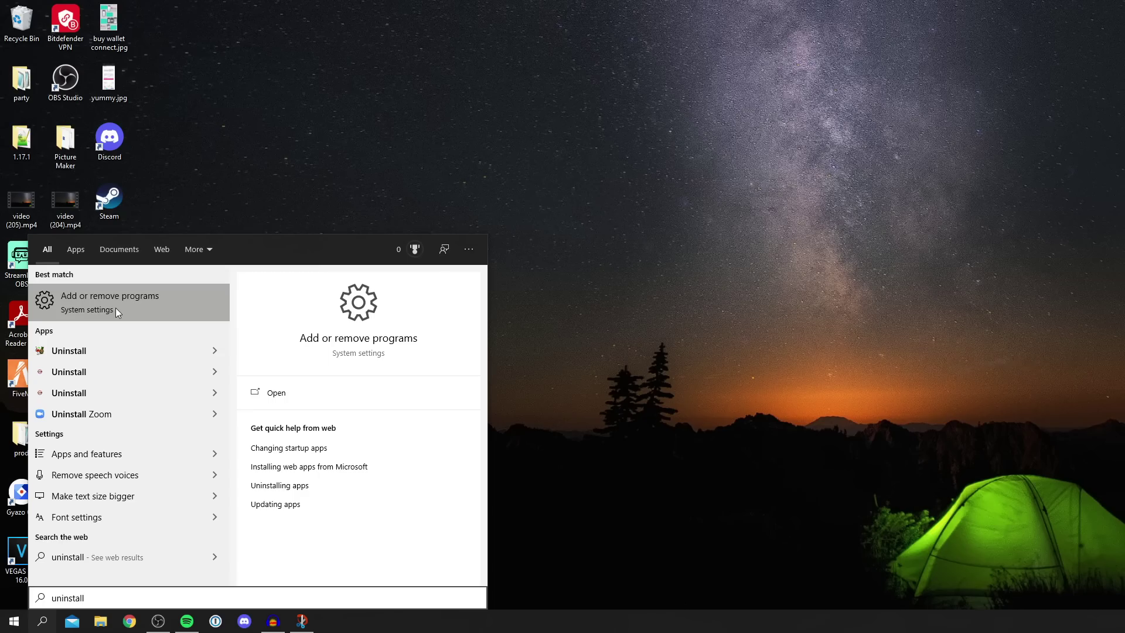
click(187, 340)
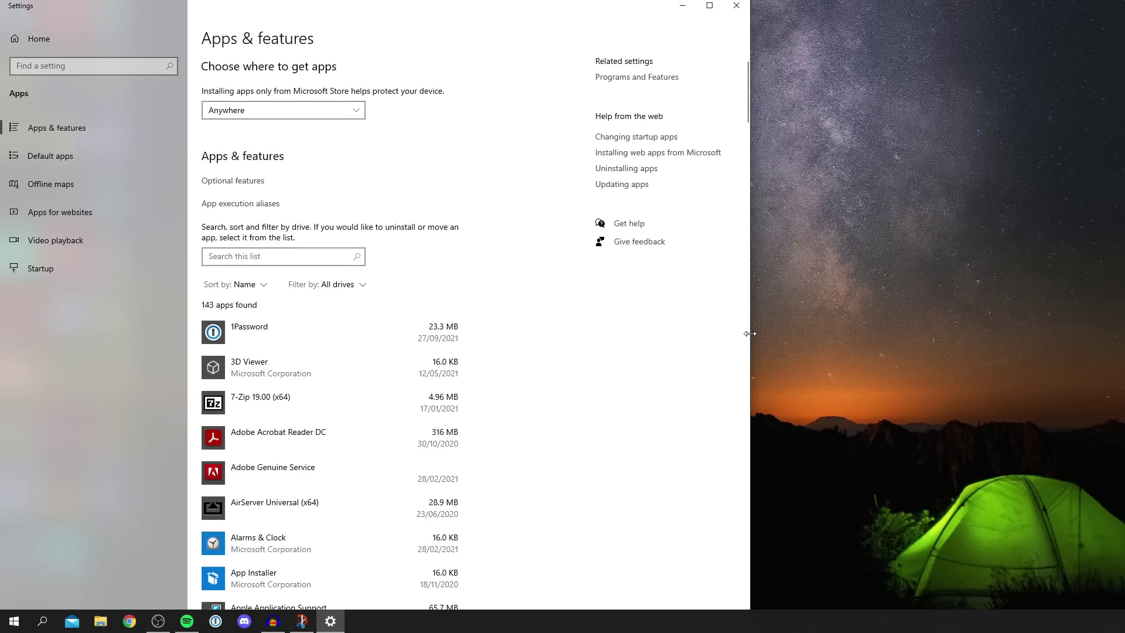
Filter the installed apps by roblox, uninstall Roblox Player and close the Settings window.
click(273, 266)
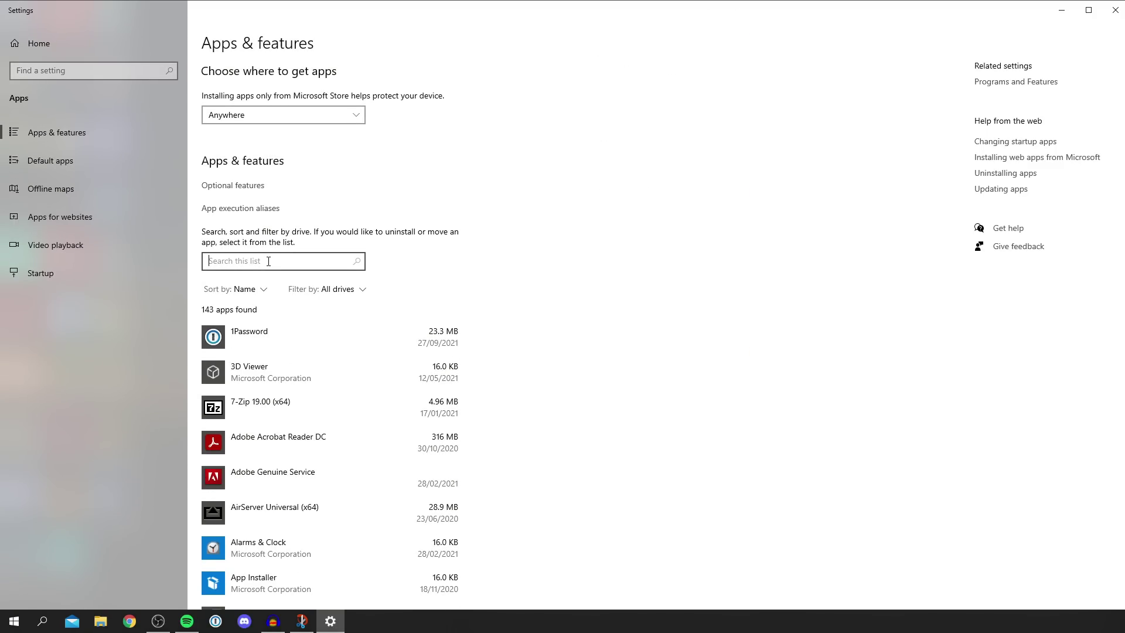
text(roblox)
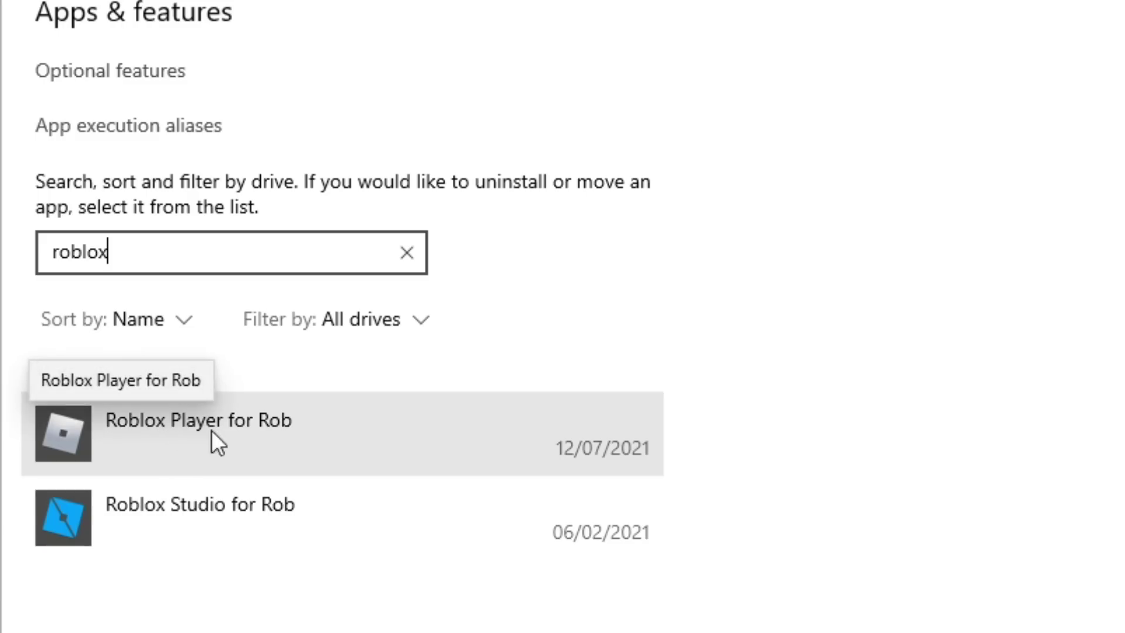
click(240, 426)
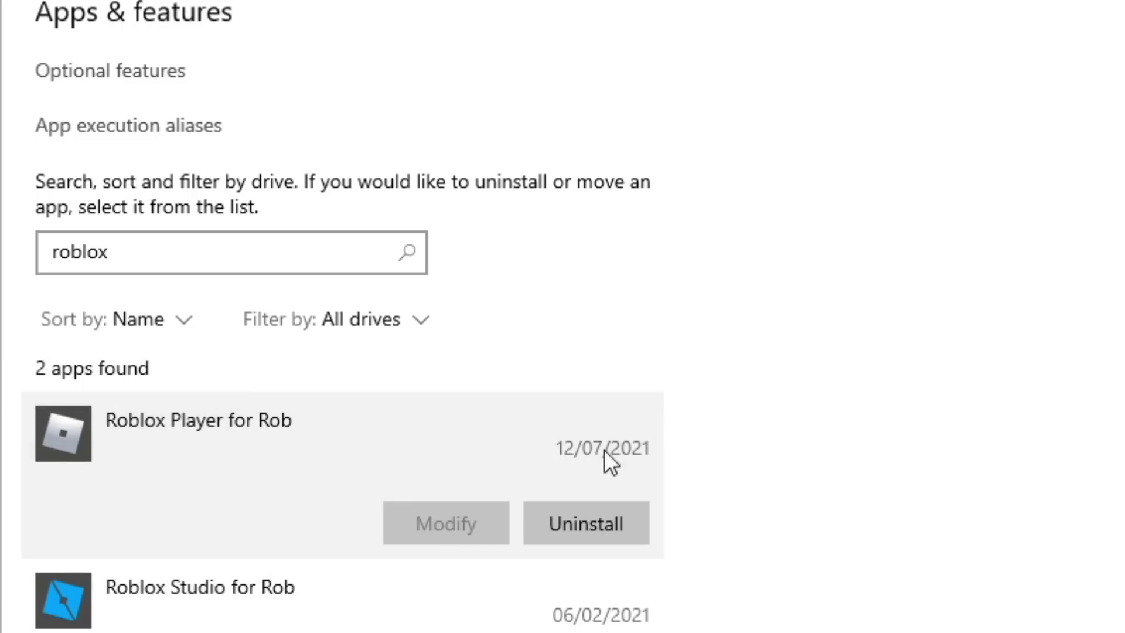
click(587, 528)
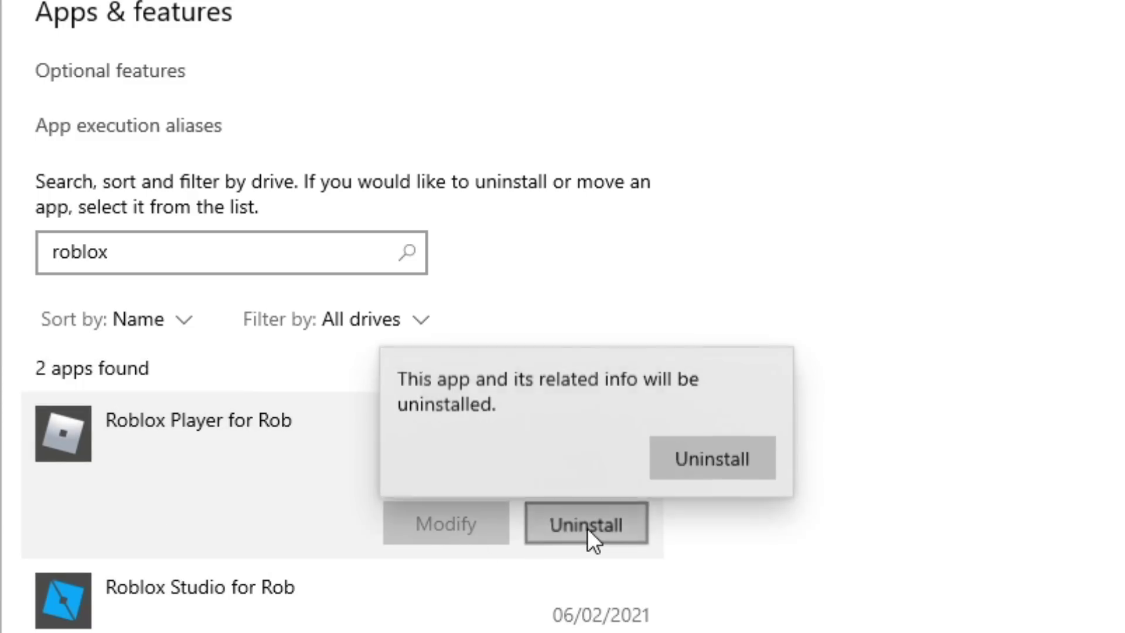
click(696, 470)
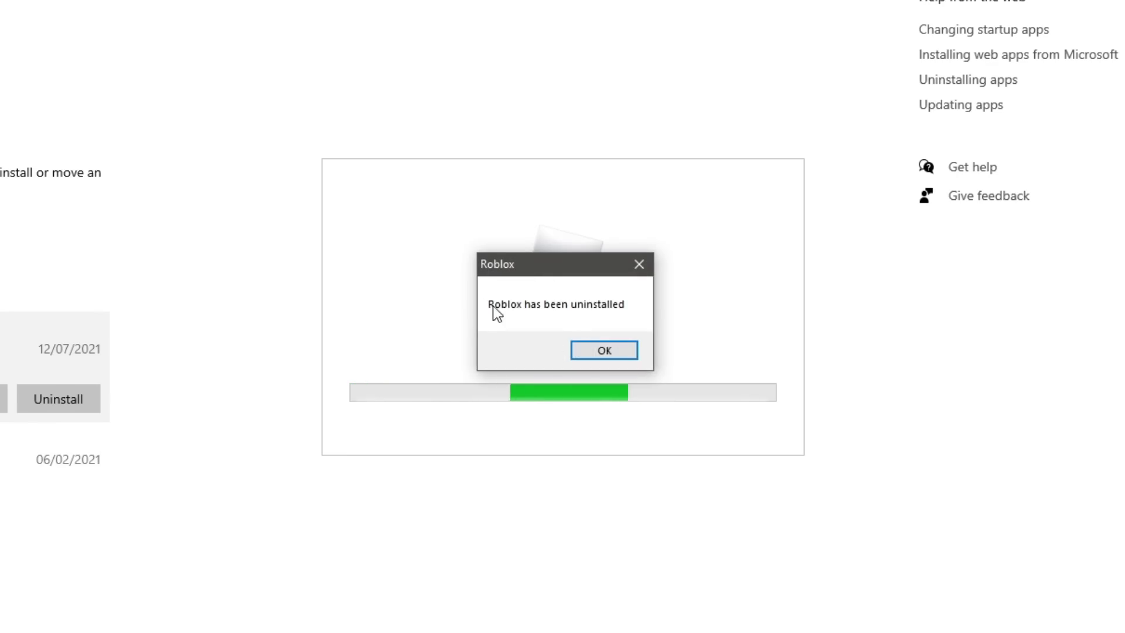
click(616, 348)
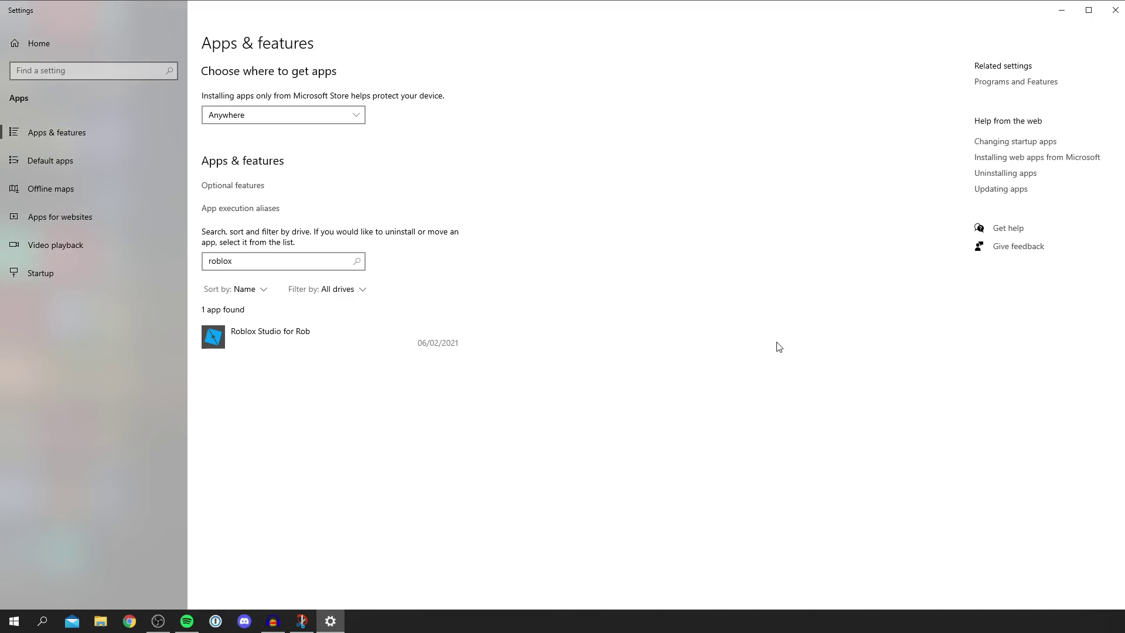
click(1115, 9)
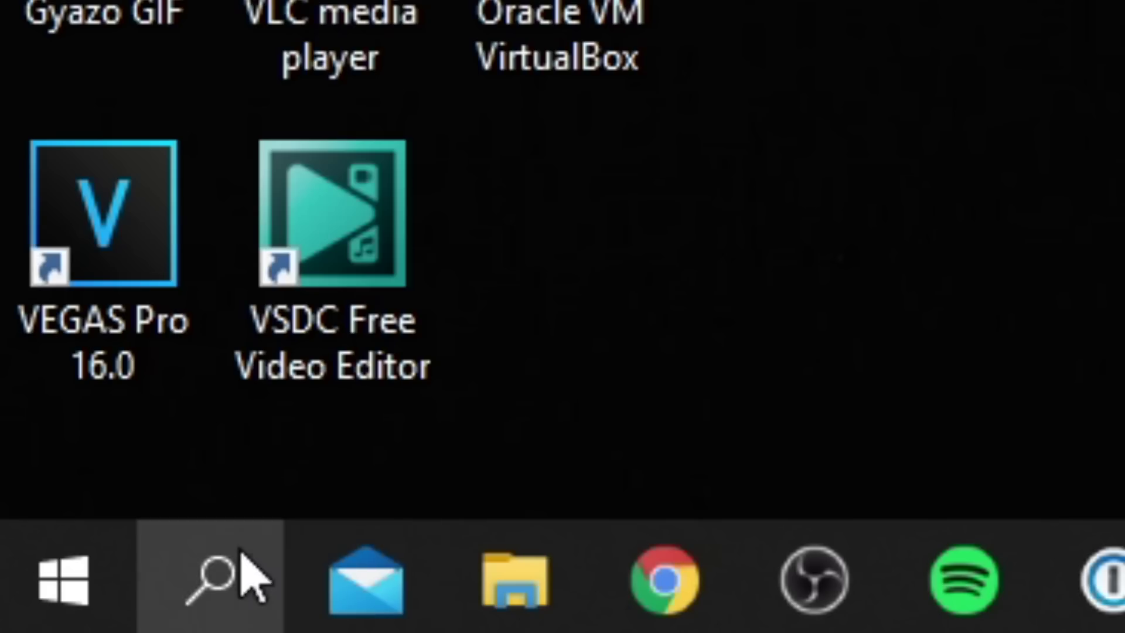
Search Windows for cmd and open a Command Prompt window.
click(47, 619)
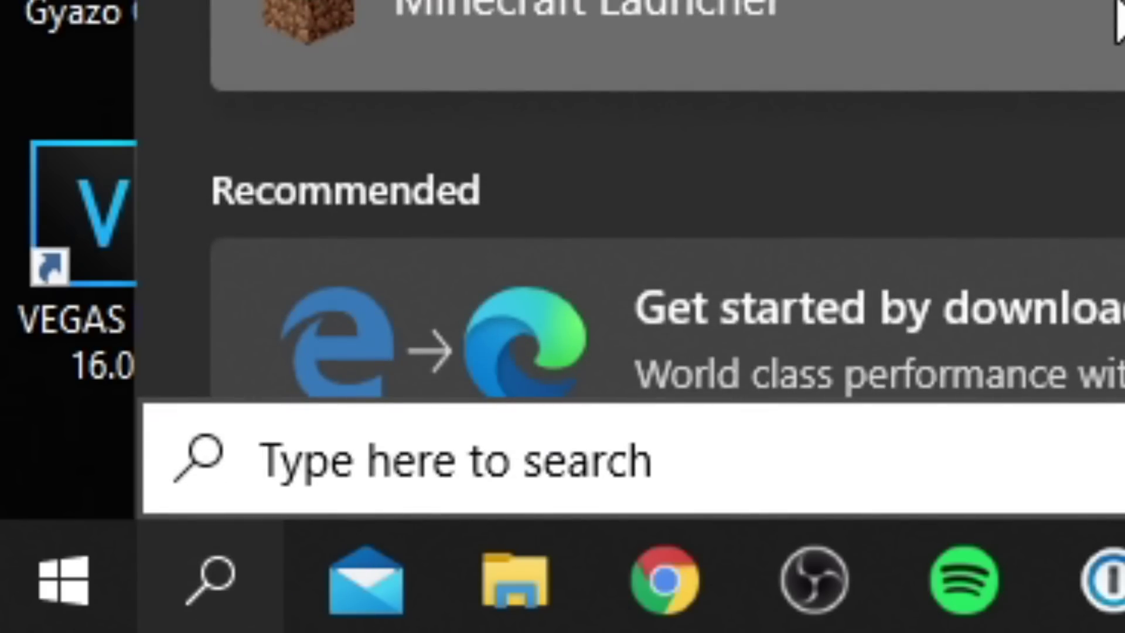
text(cmd)
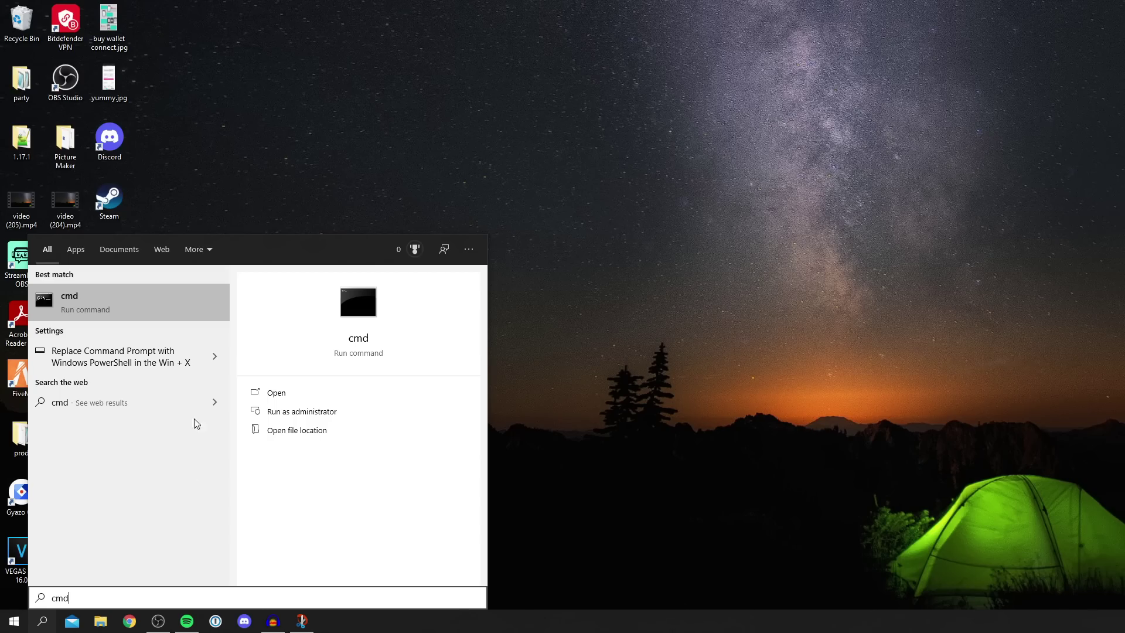
click(93, 301)
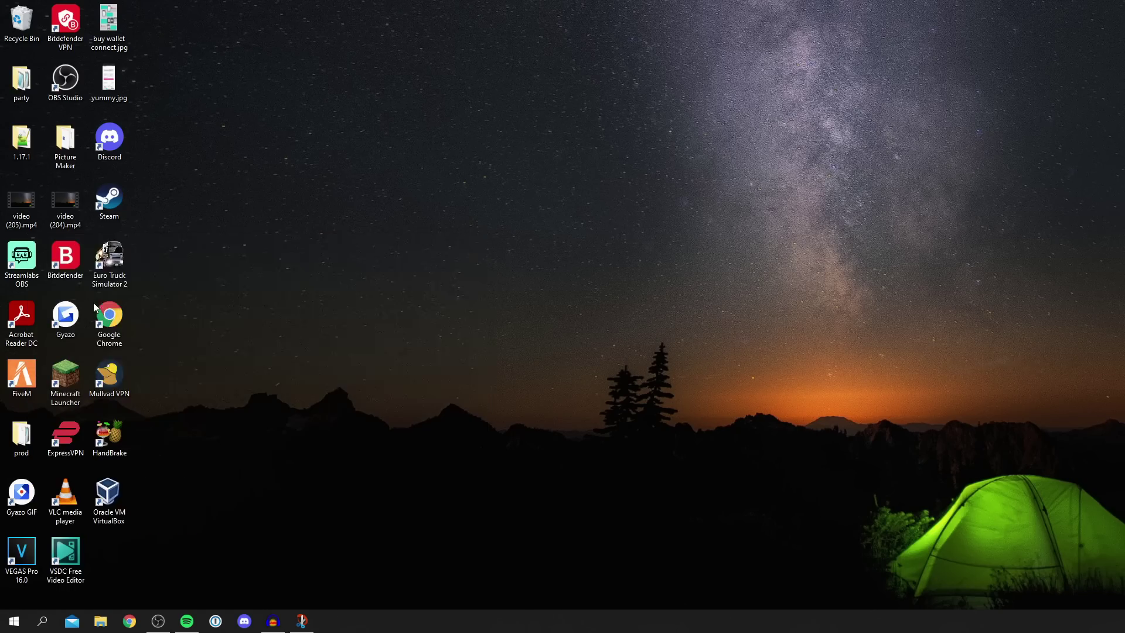
drag(283, 94, 507, 128)
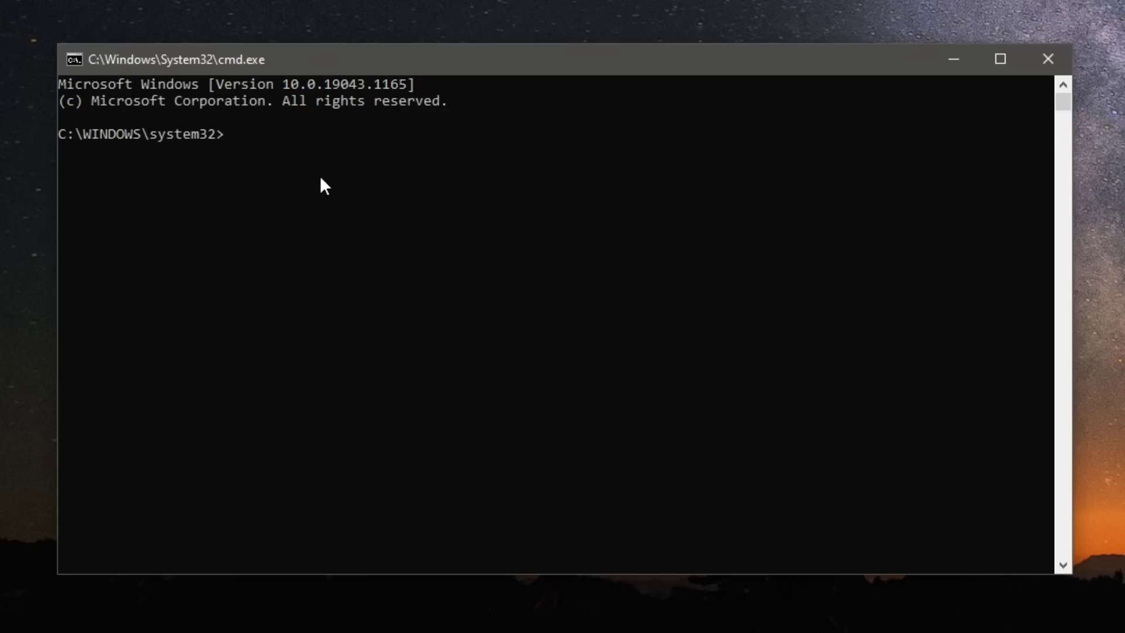
Change the Command Prompt directory to the user's own profile folder under \Users with cd.
text(cd \Users\Rob)
key(Return)
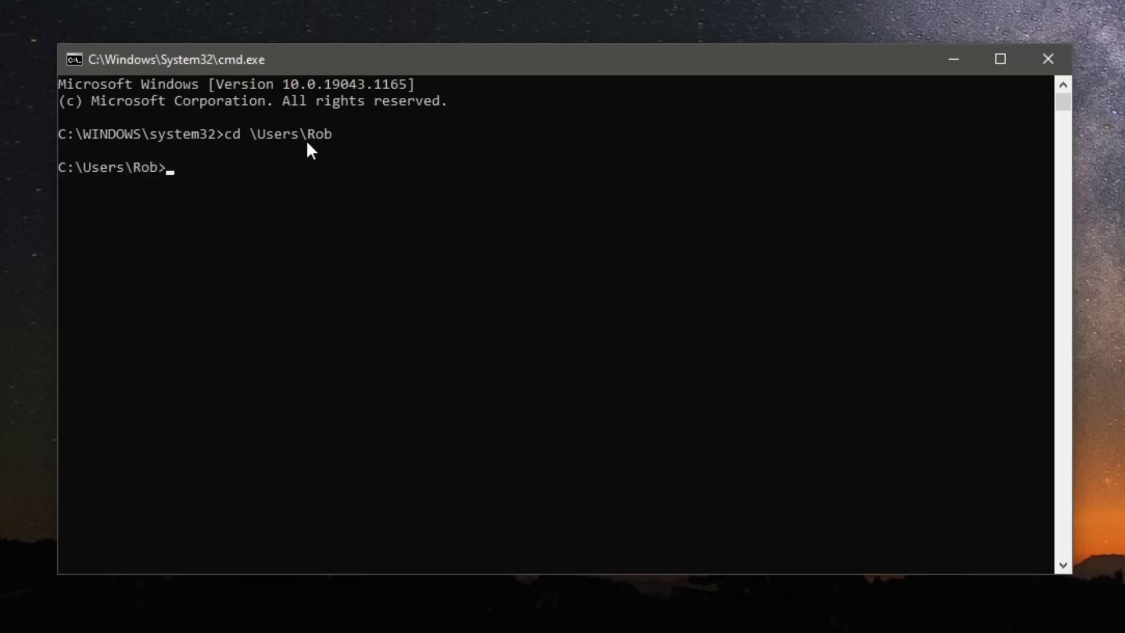
Go into the Appdata/local folder of the user profile with cd Appdata/local.
text(Appdata/local)
key(Return)
text(cd)
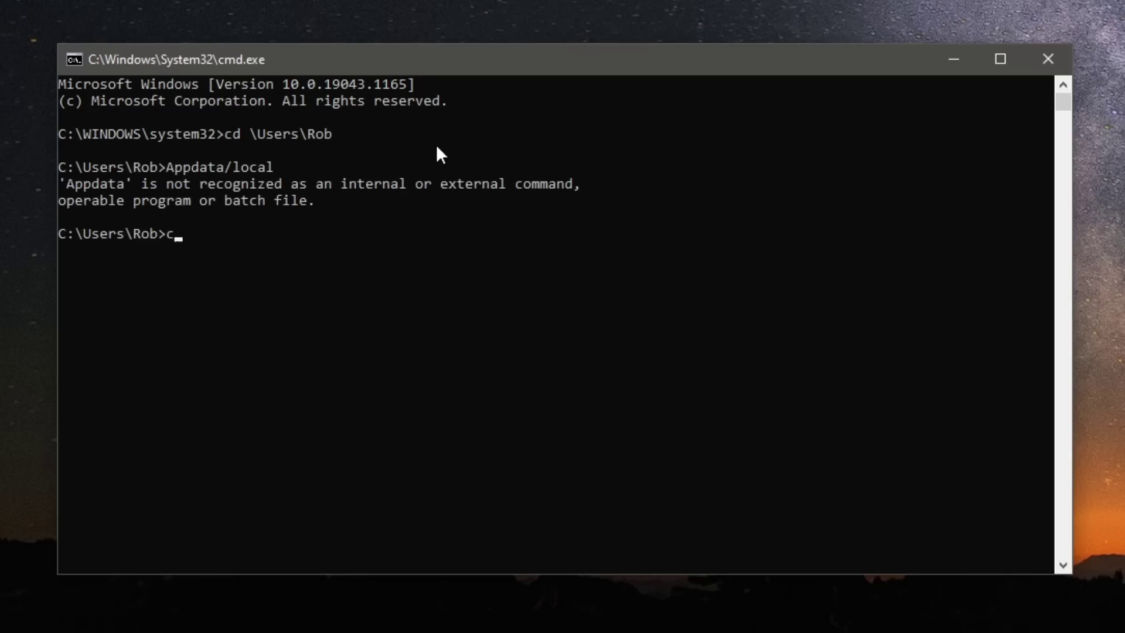
text( Appdata/local)
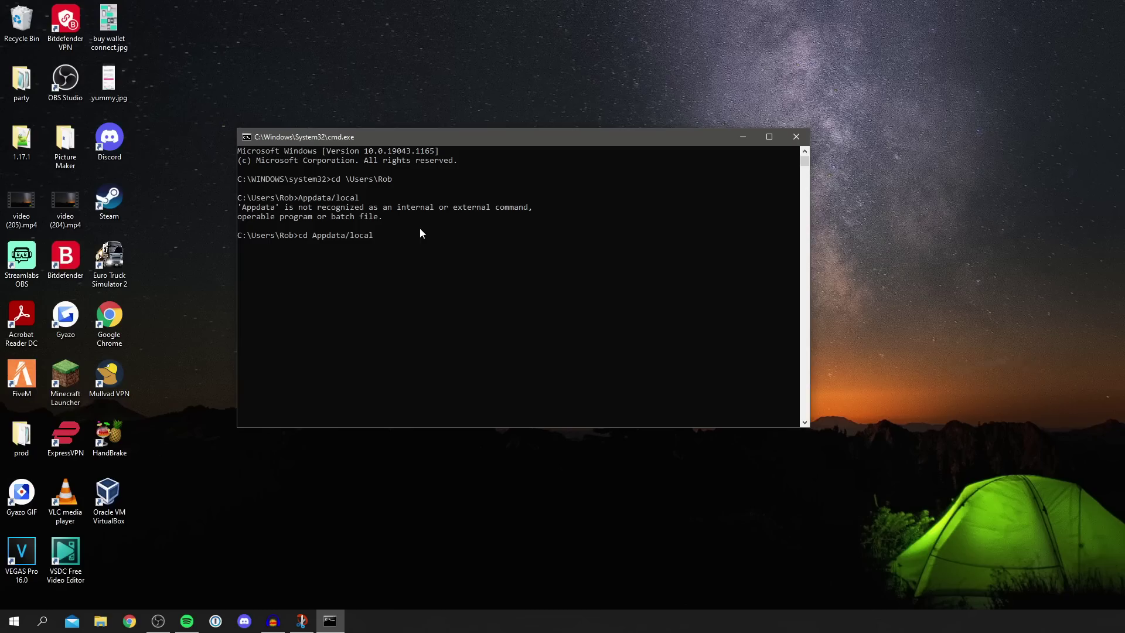
key(Return)
Remove the Roblox folder and its contents with rmdir /s Roblox, answering Y to the confirmation.
text(r)
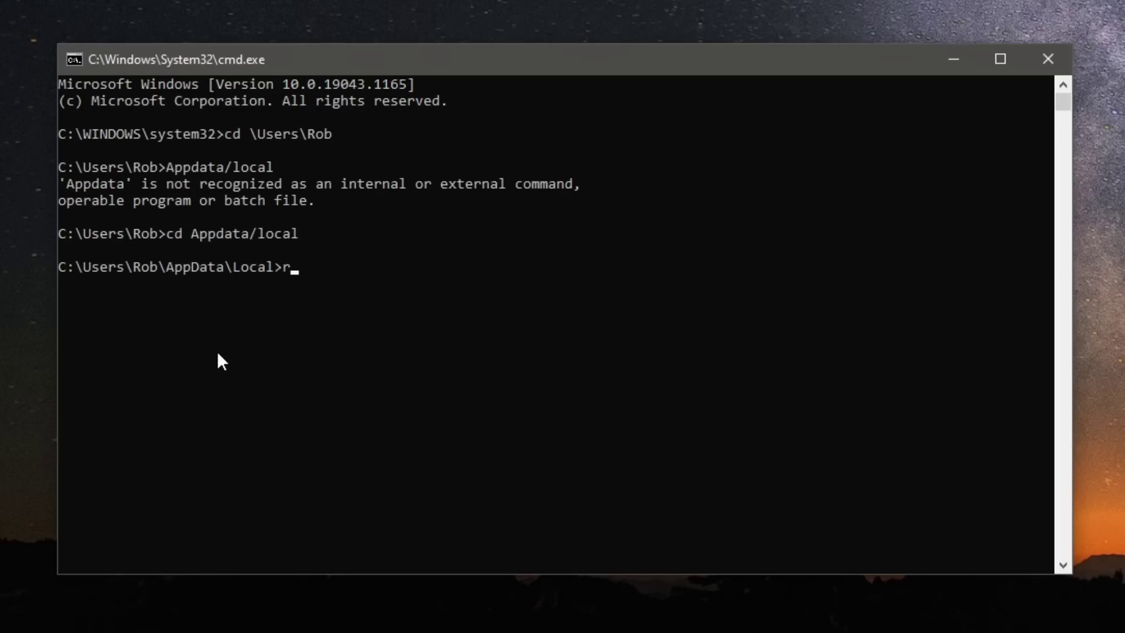
text(mdir /s Roblox)
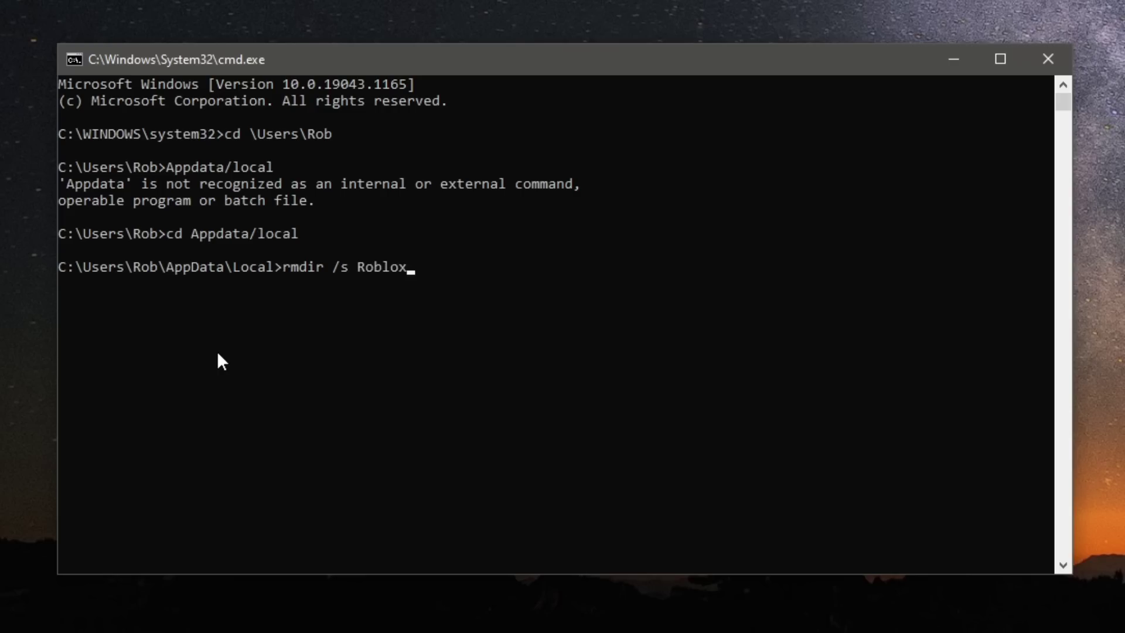
key(Return)
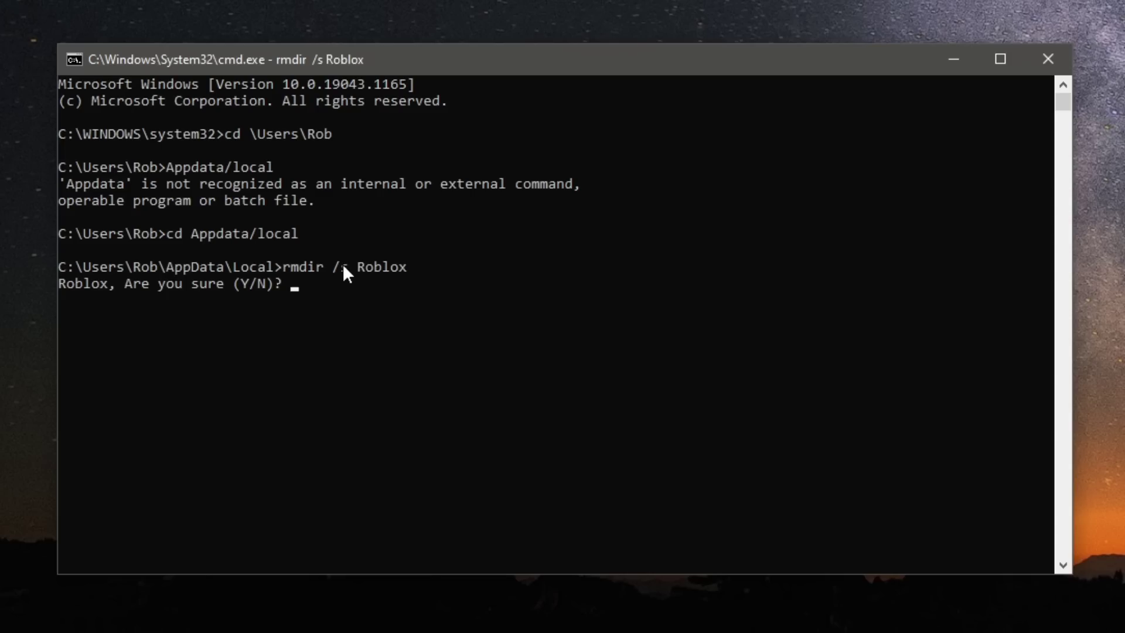
text(Y)
key(Return)
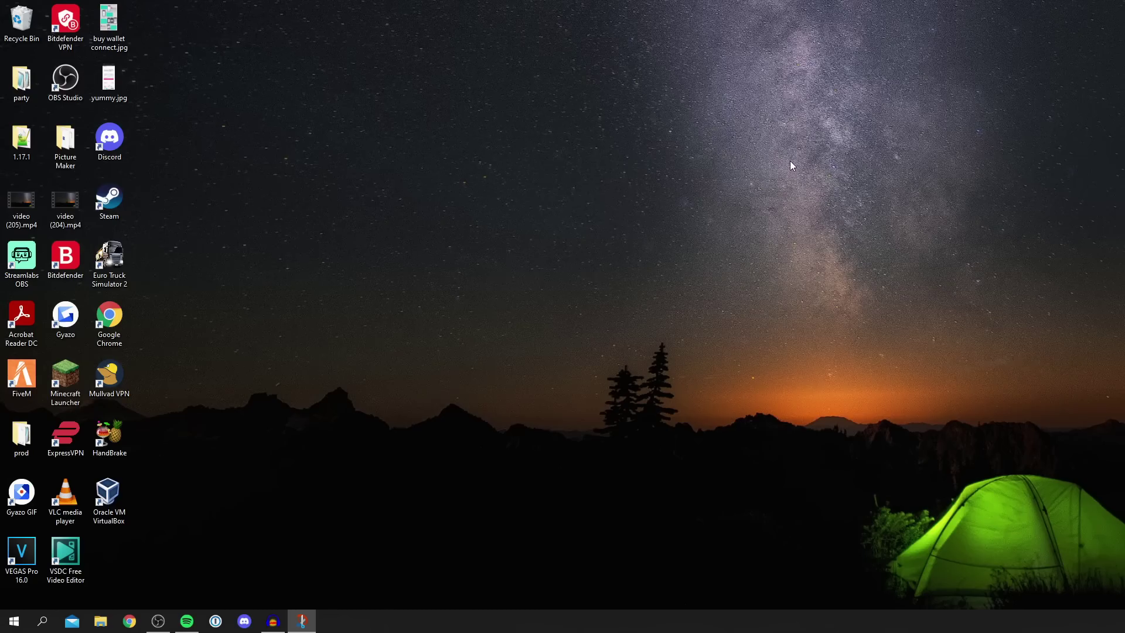
Switch to Chrome, open the [MOON!] Speed Run 4 page from the Roblox home page and start the game, dismissing the app chooser.
click(140, 619)
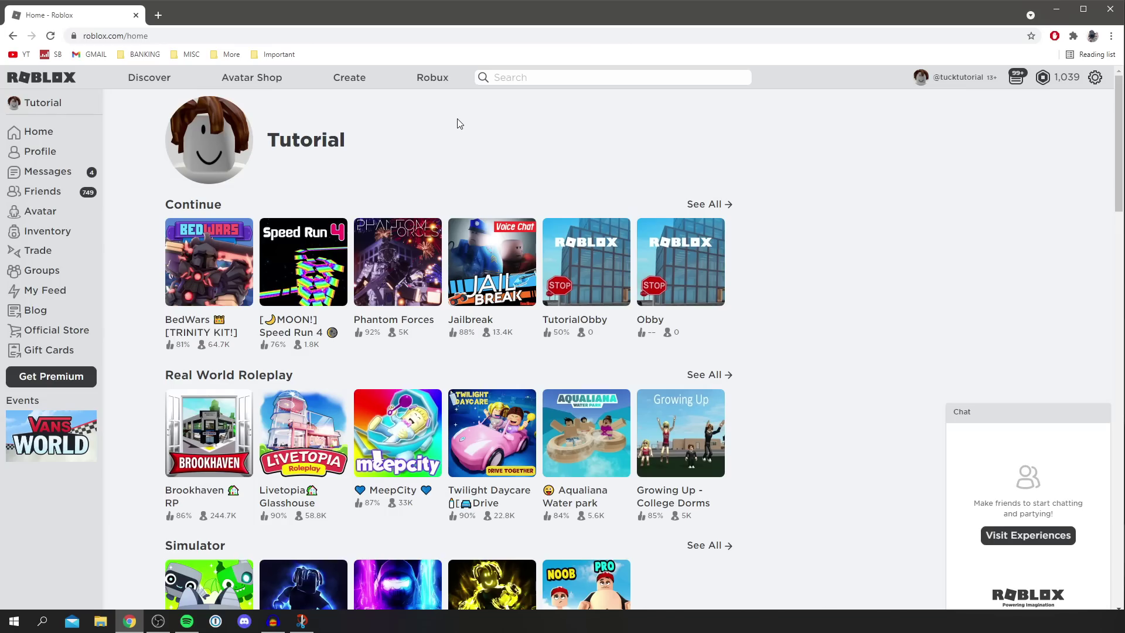
click(304, 275)
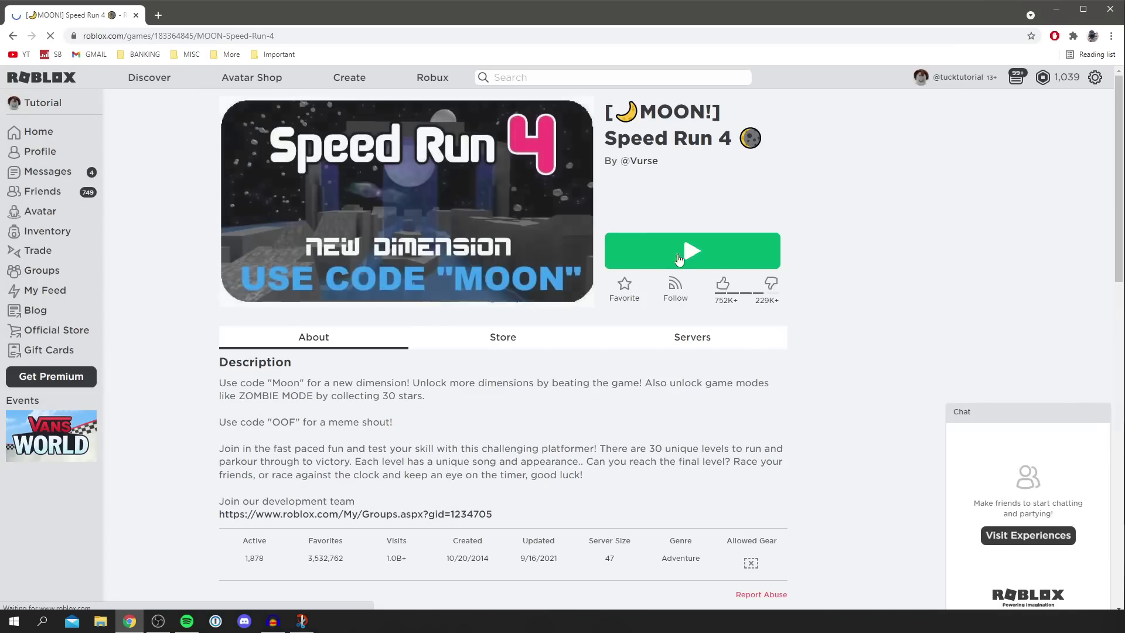
click(690, 249)
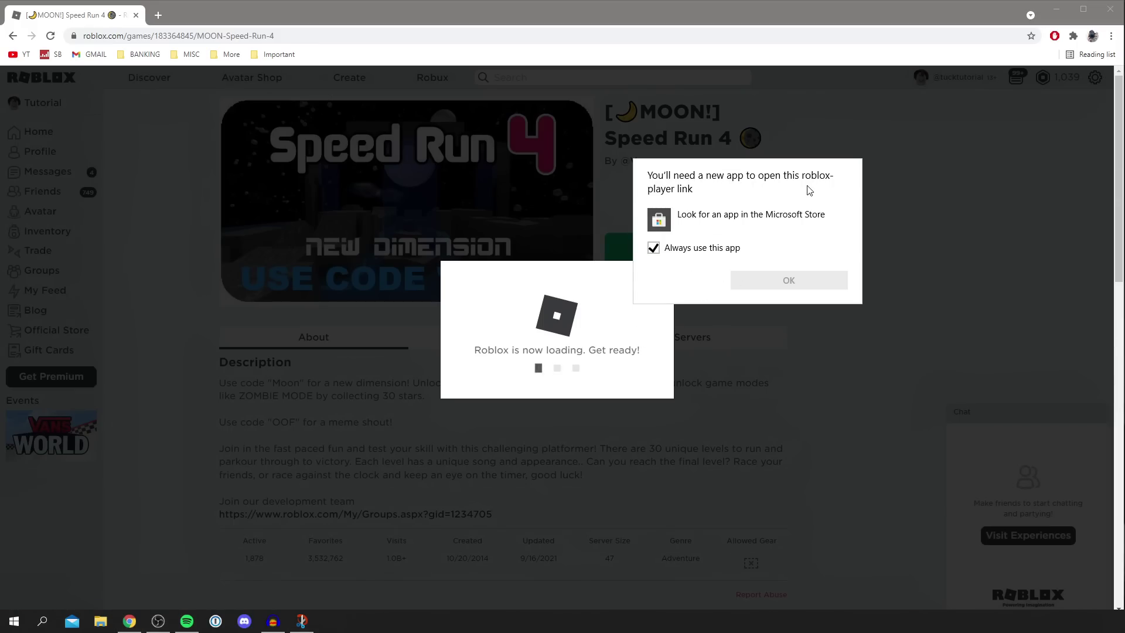
click(573, 358)
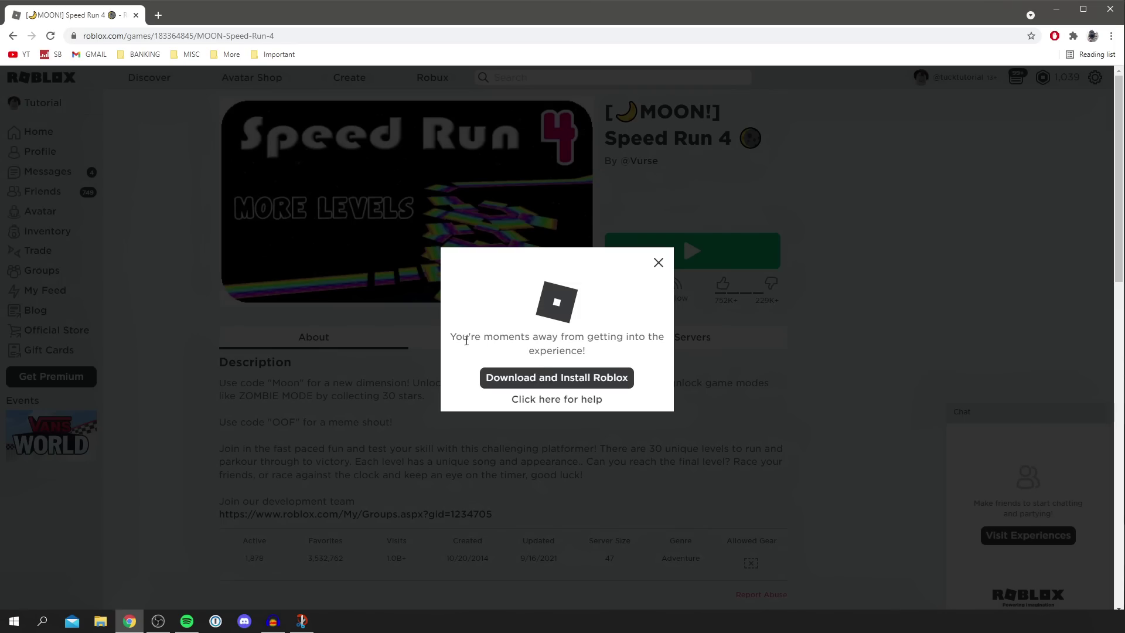
Download the Roblox player installer from the launch dialog and run it to reinstall Roblox.
drag(466, 341, 599, 340)
click(567, 336)
click(548, 380)
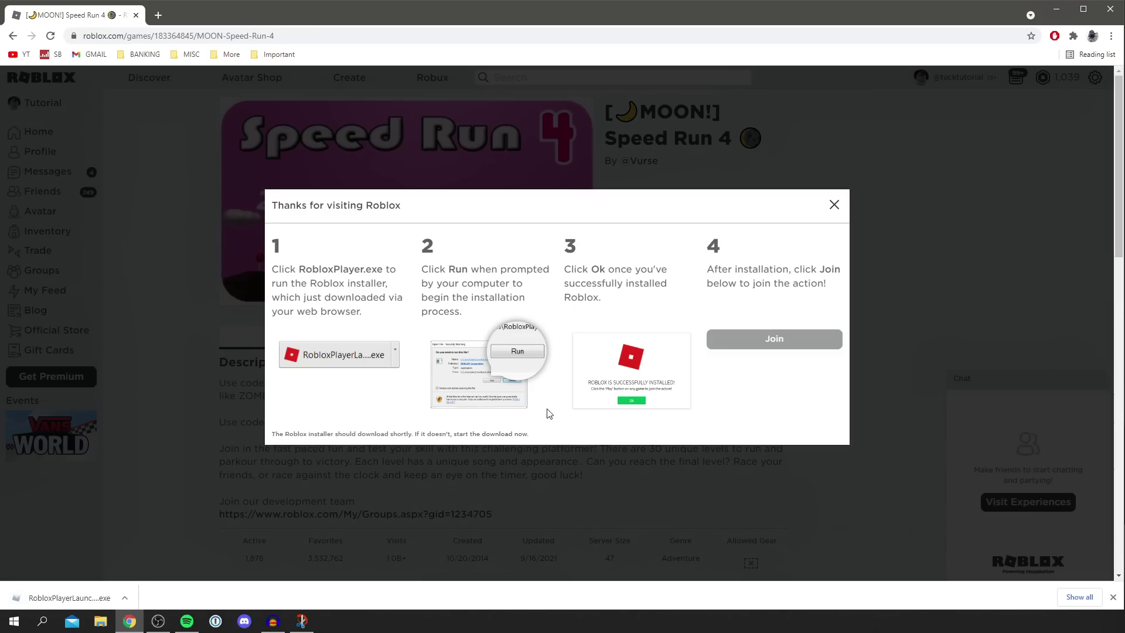
click(80, 600)
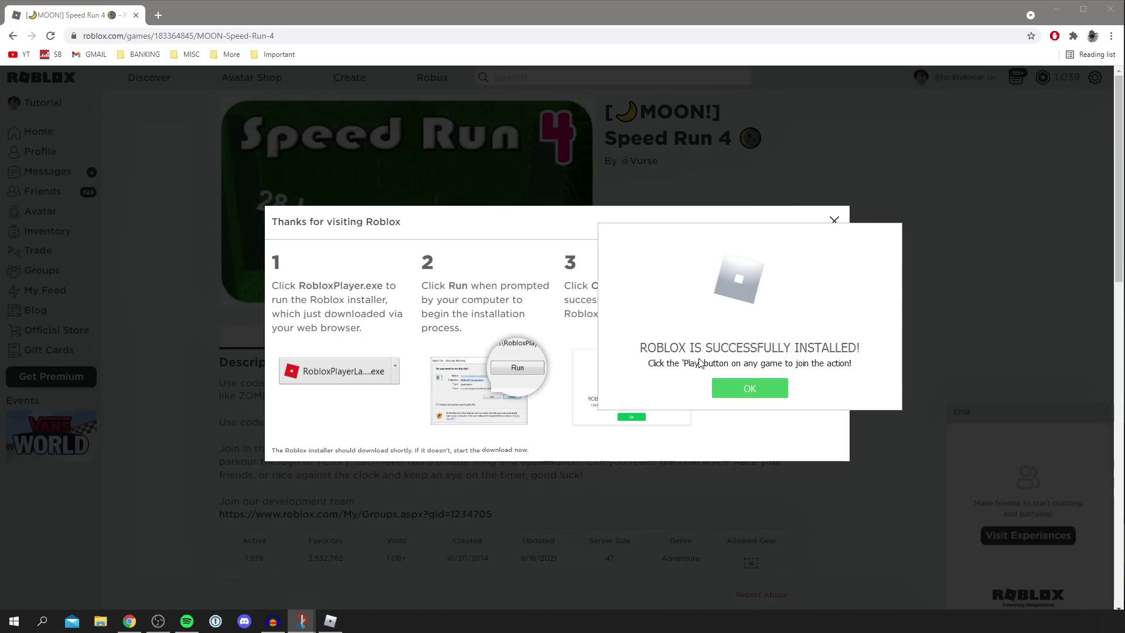
Dismiss the Roblox installation success message and join Speed Run 4 from the website's launch dialog.
click(751, 388)
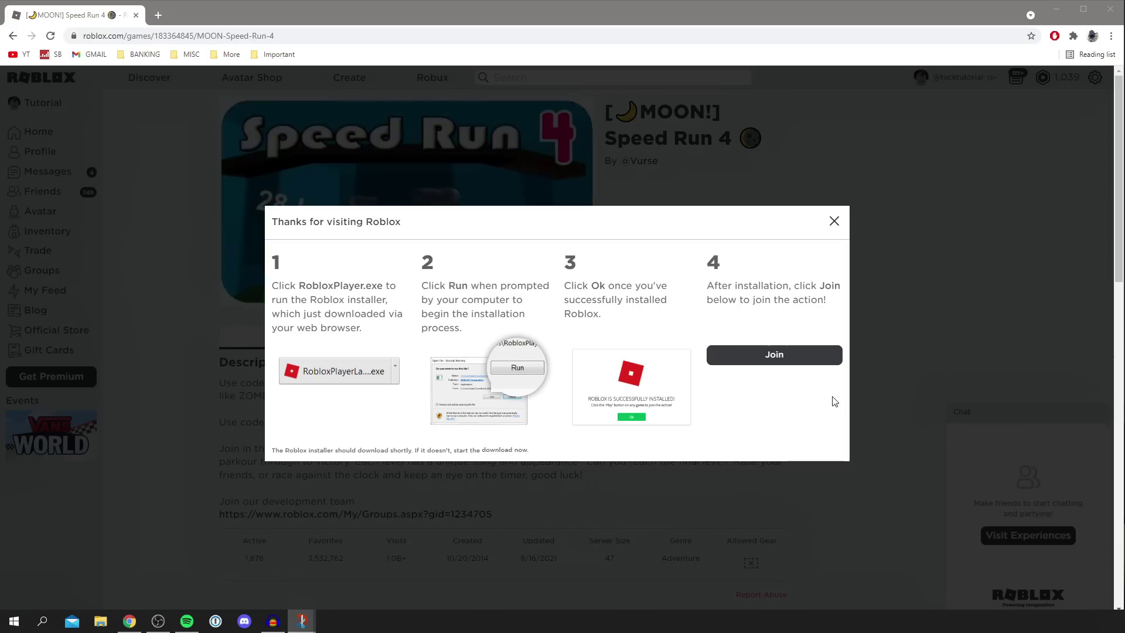
click(806, 363)
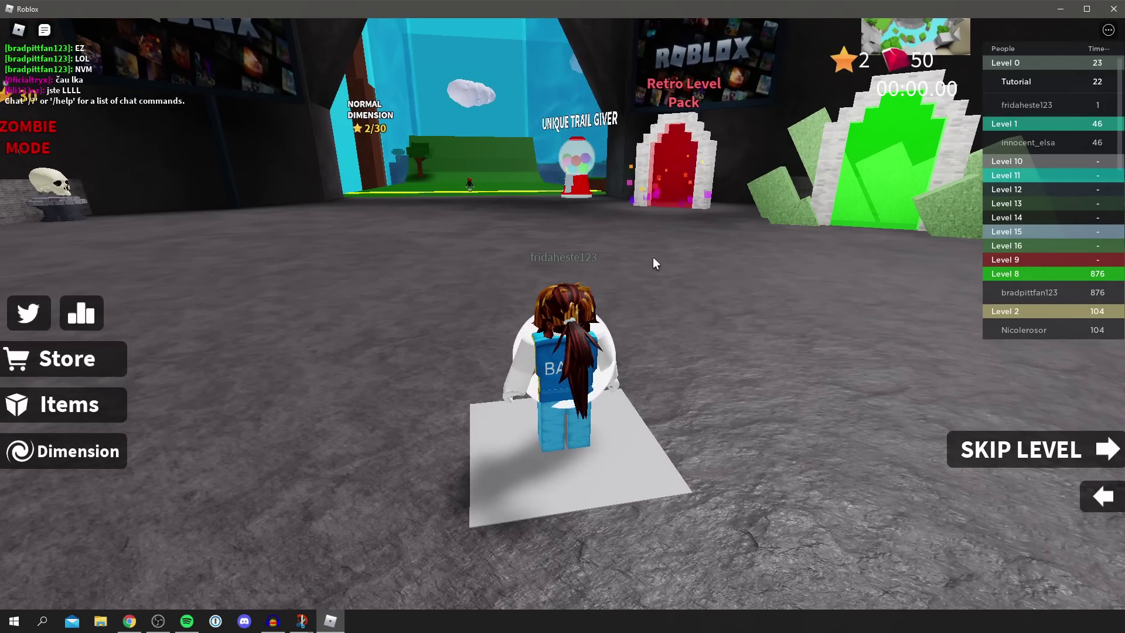
Test the character's movement in the Speed Run 4 lobby by running in different directions and jumping.
key(w)
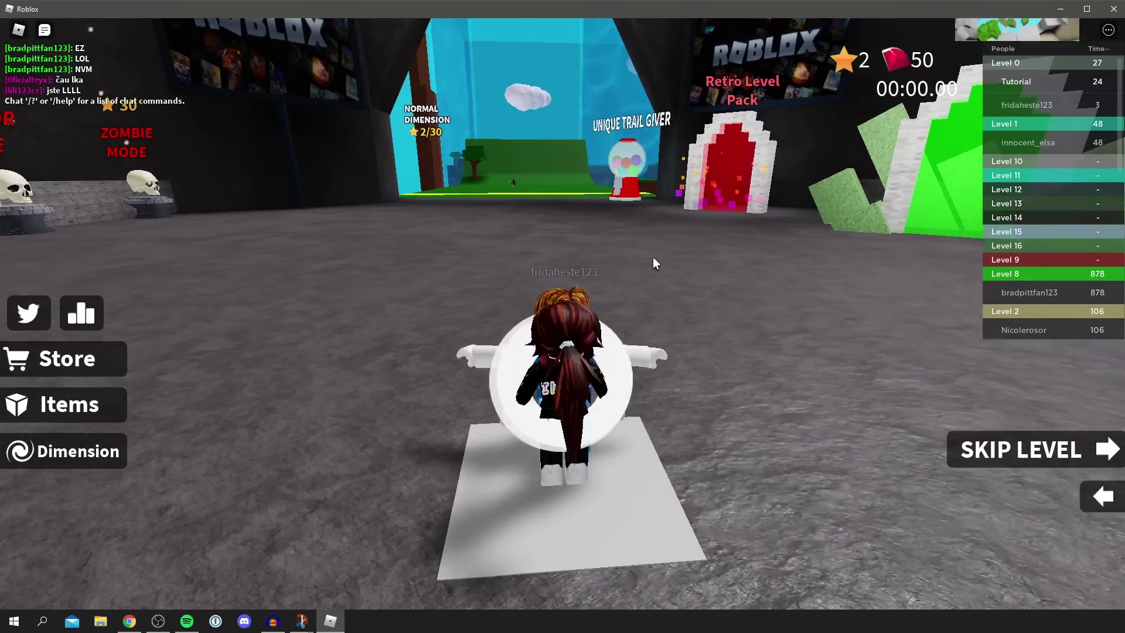
key(w)
key(a)
key(space)
key(d)
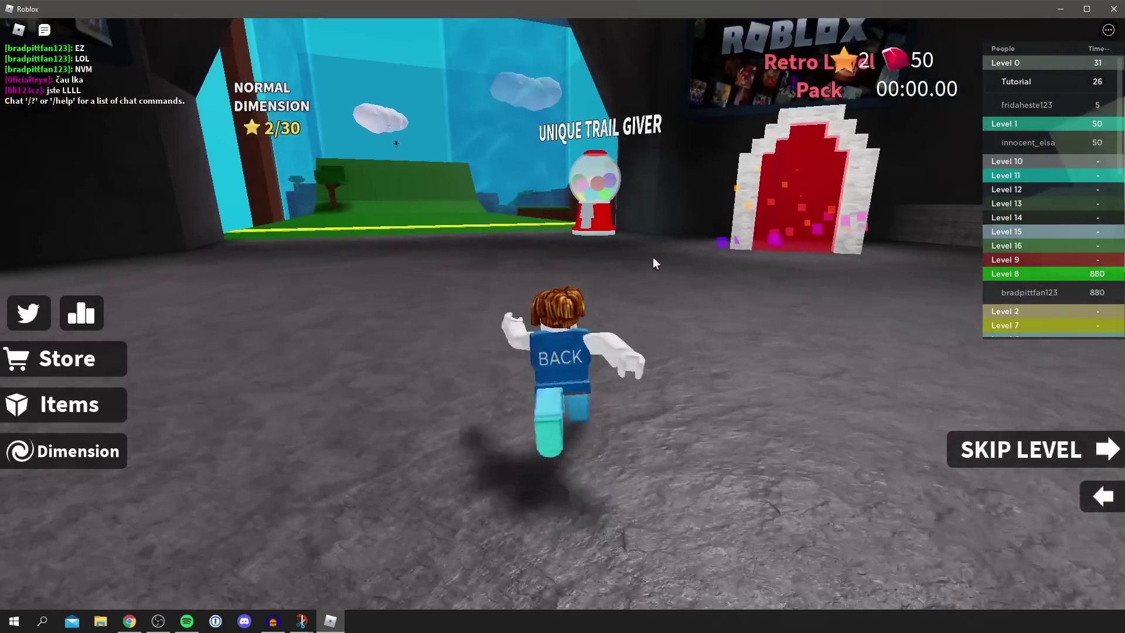
key(d)
key(s)
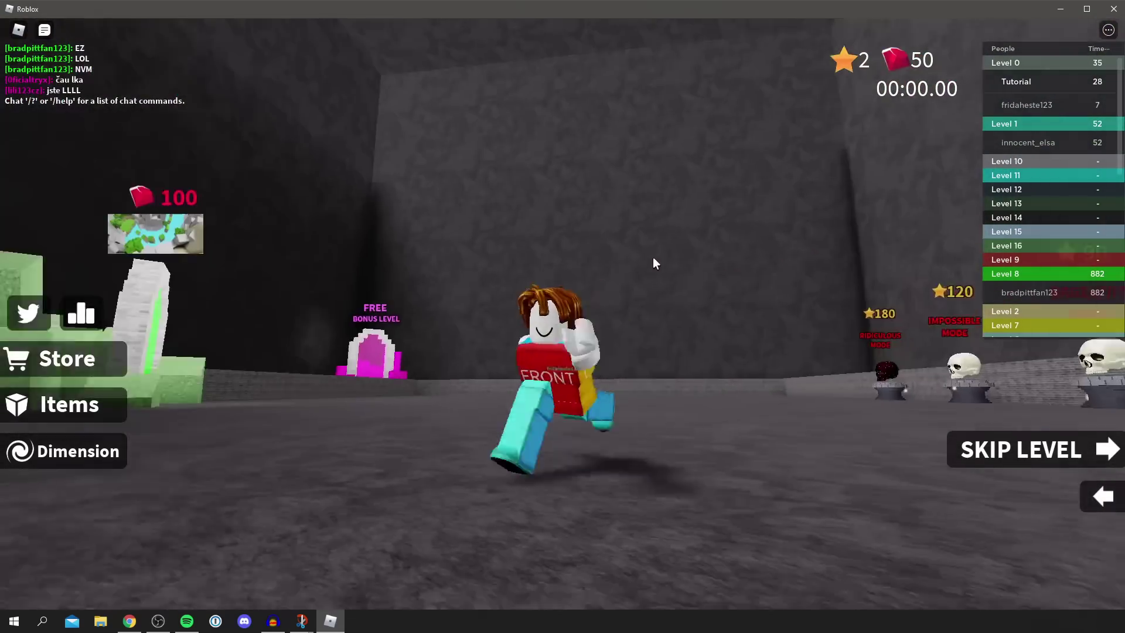
Run the character across the yellow start line into the Normal Dimension level and on toward the green ramp.
key(w)
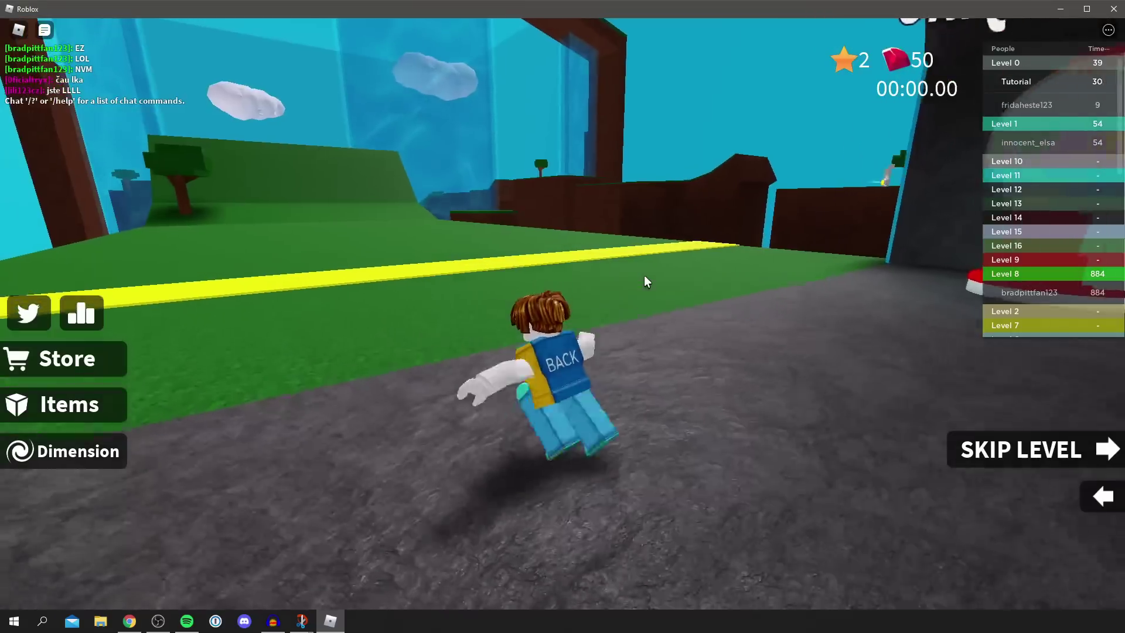
key(w)
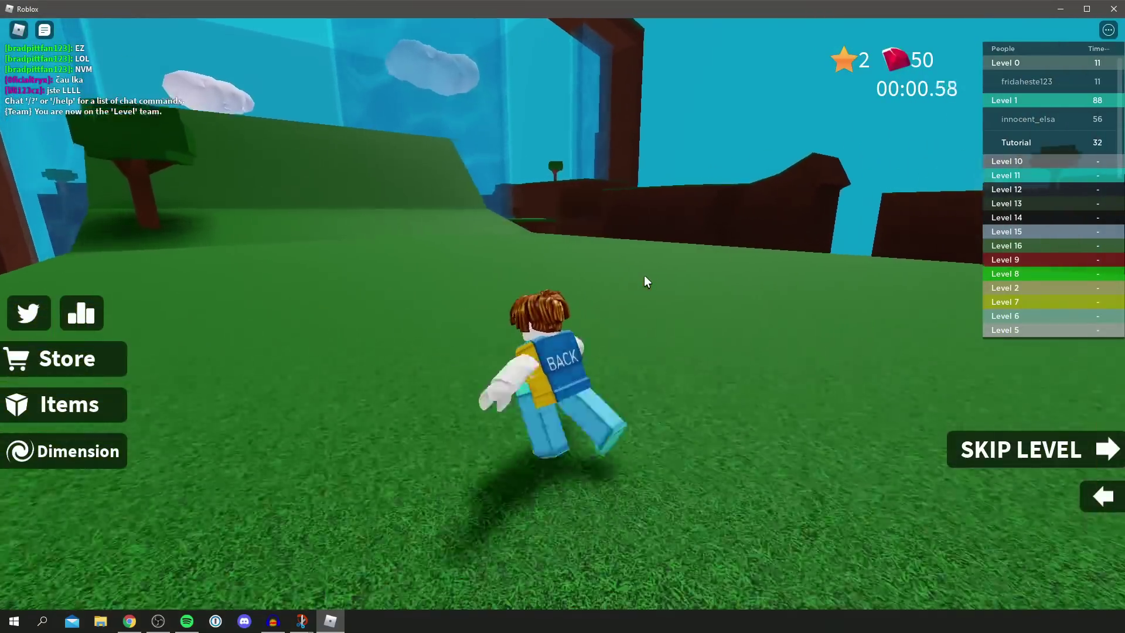
key(w)
key(a)
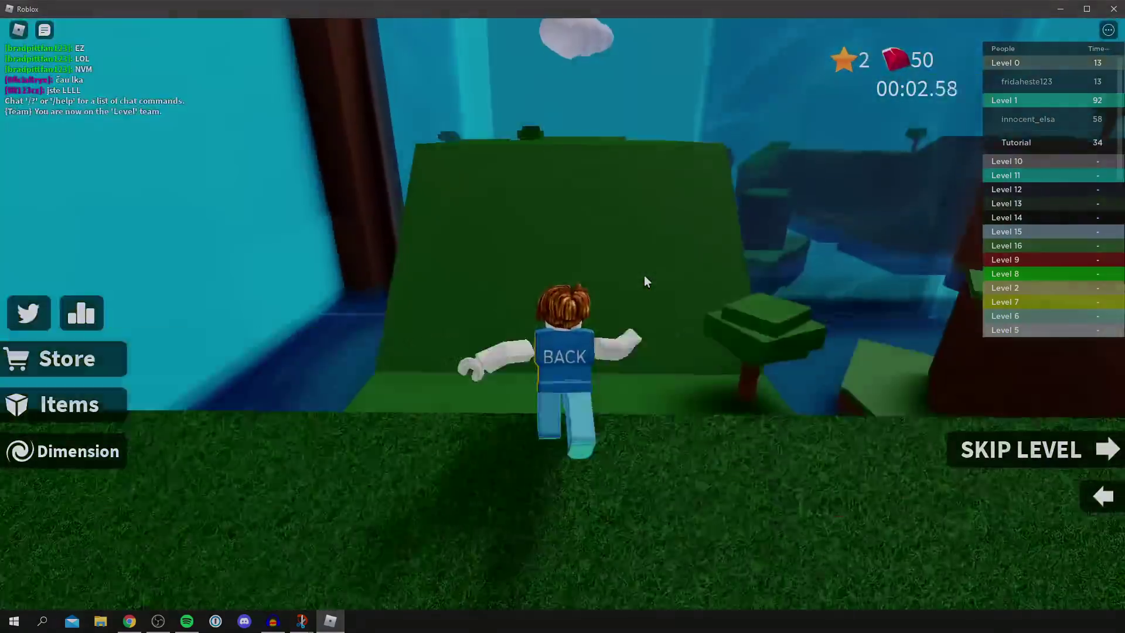